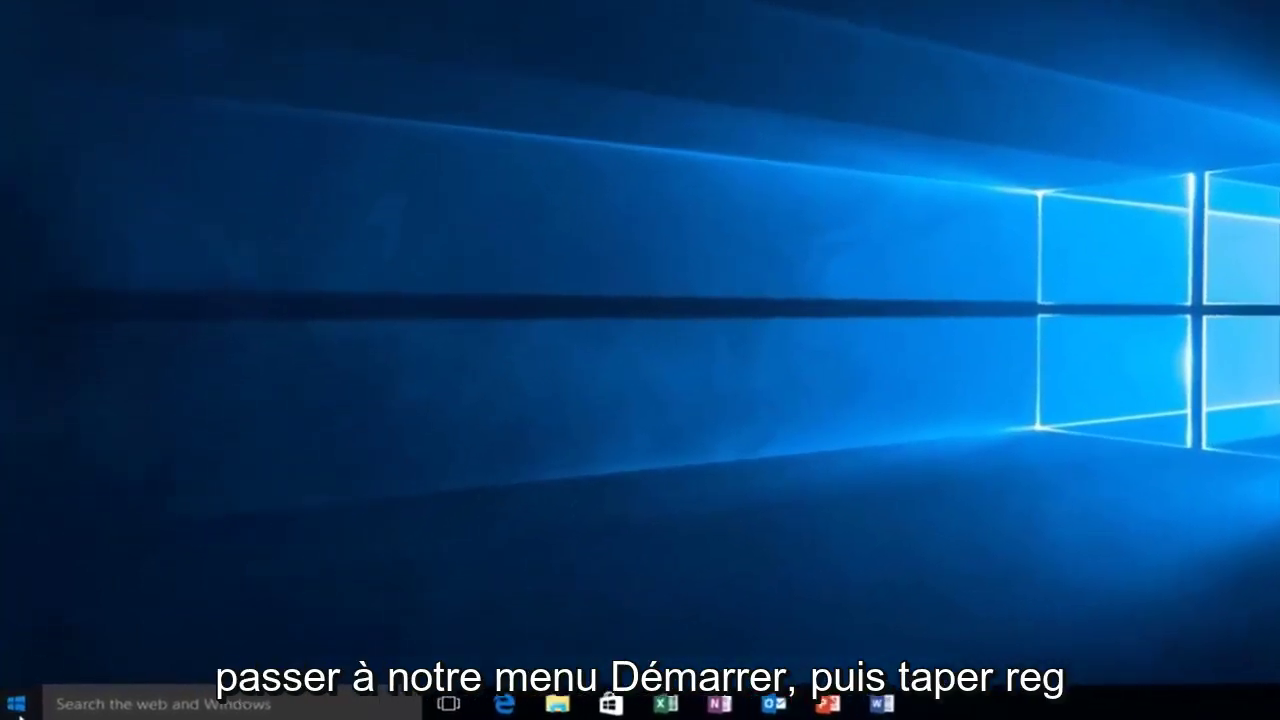
Launch regedit with administrator rights and allow it to make changes to the PC.
{"action": "left_click", "coordinate": [16, 703]}
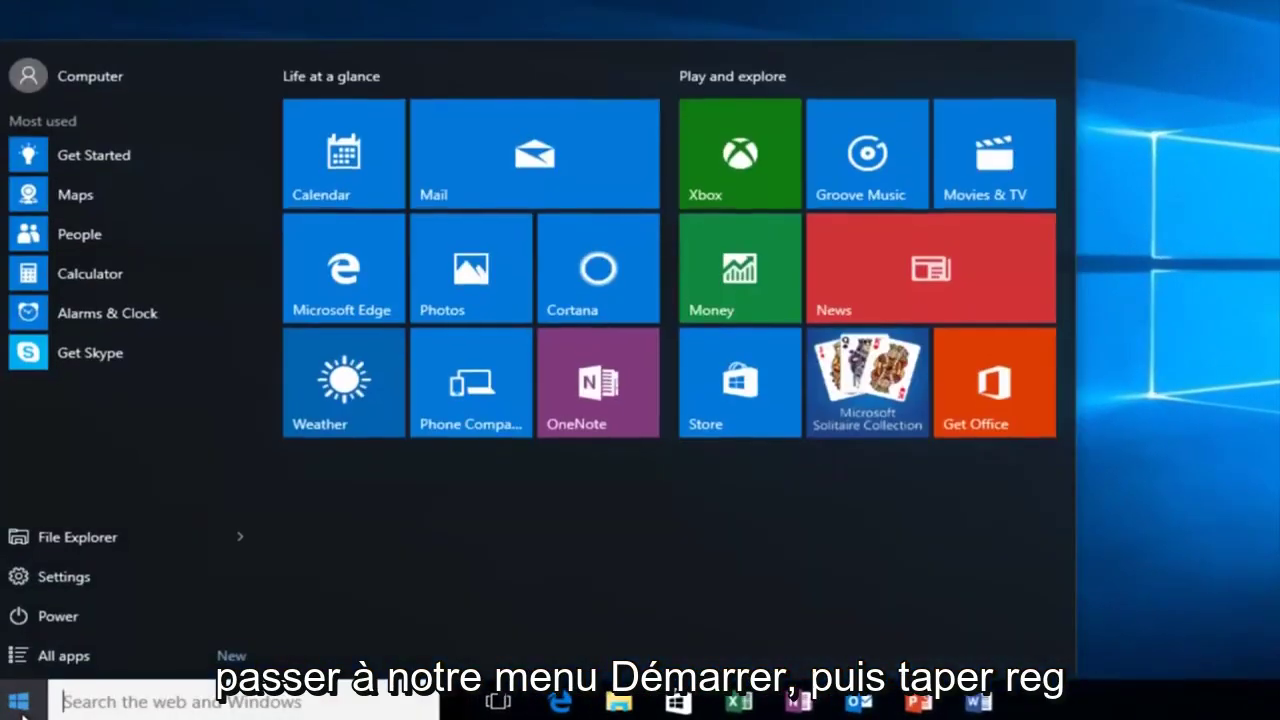
{"action": "type", "text": "regedit"}
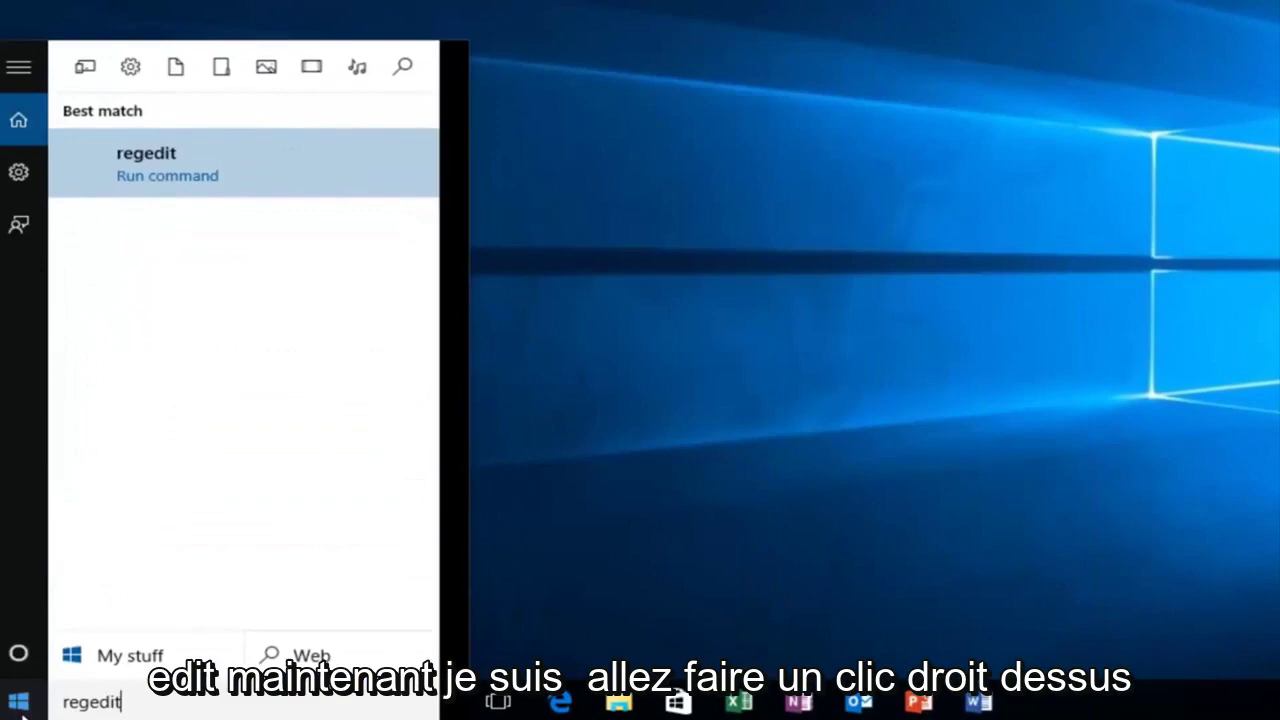
{"action": "right_click", "coordinate": [190, 166]}
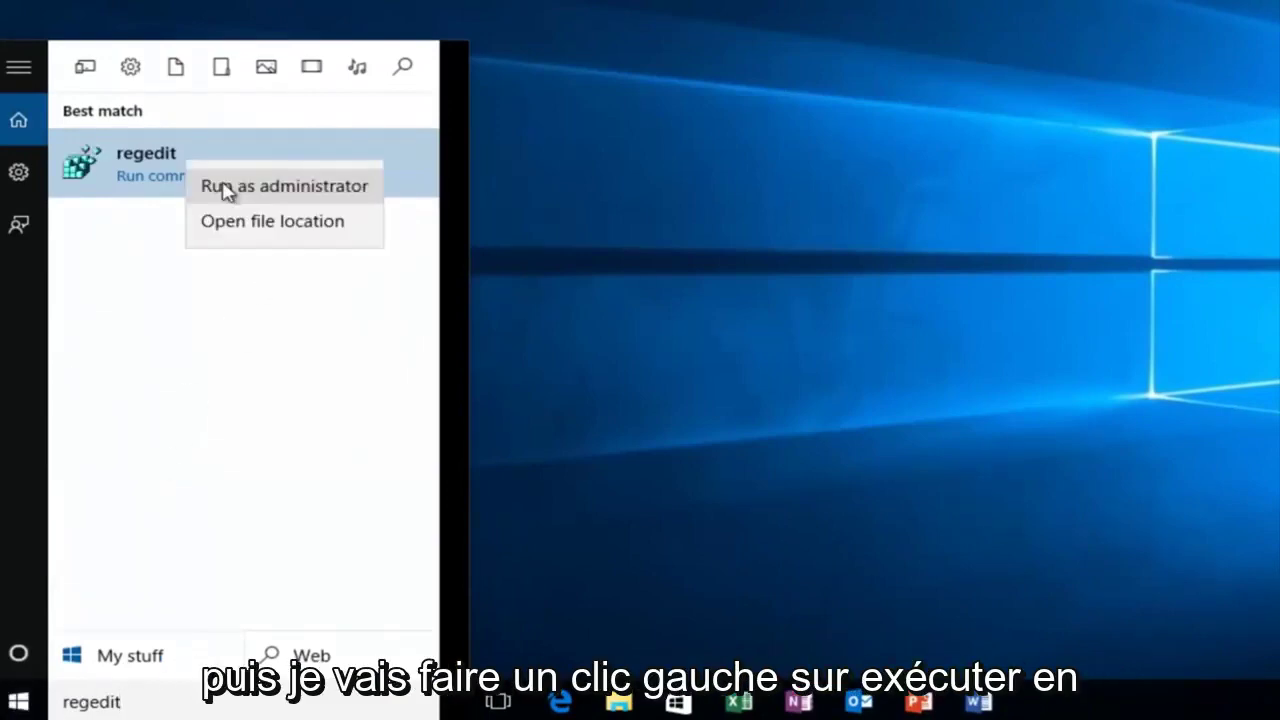
{"action": "left_click", "coordinate": [226, 187]}
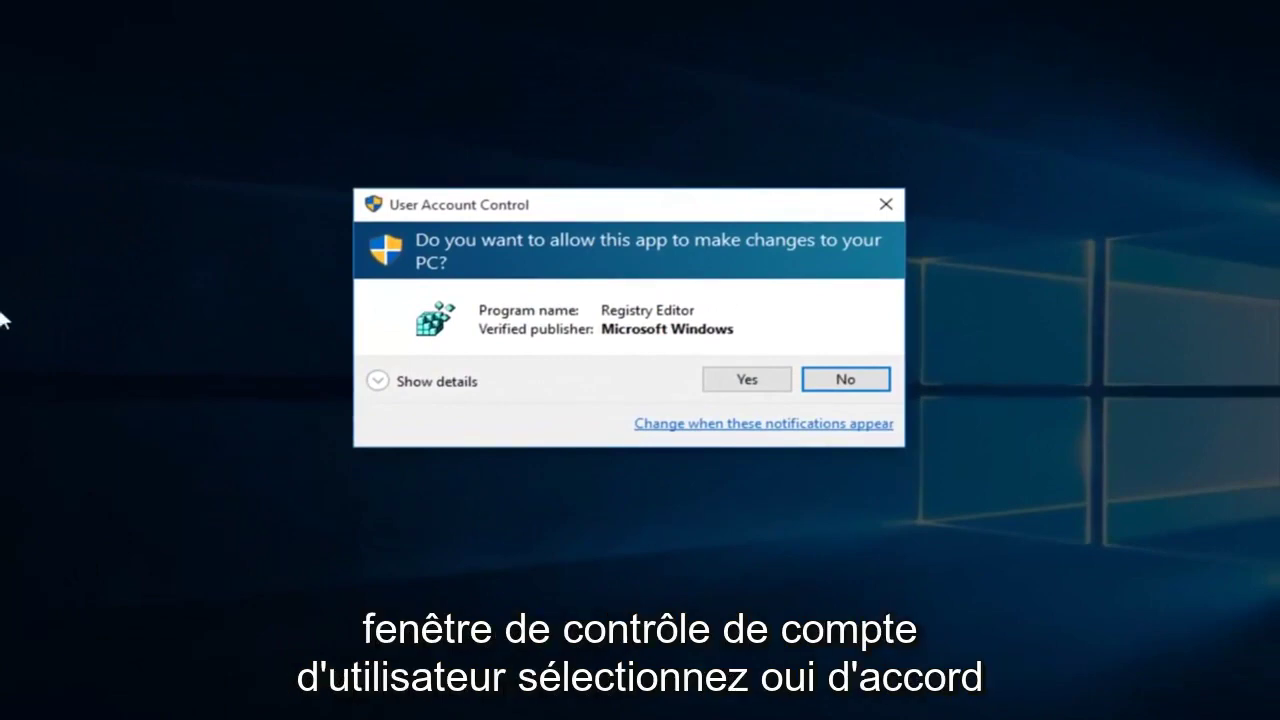
{"action": "left_click", "coordinate": [743, 381]}
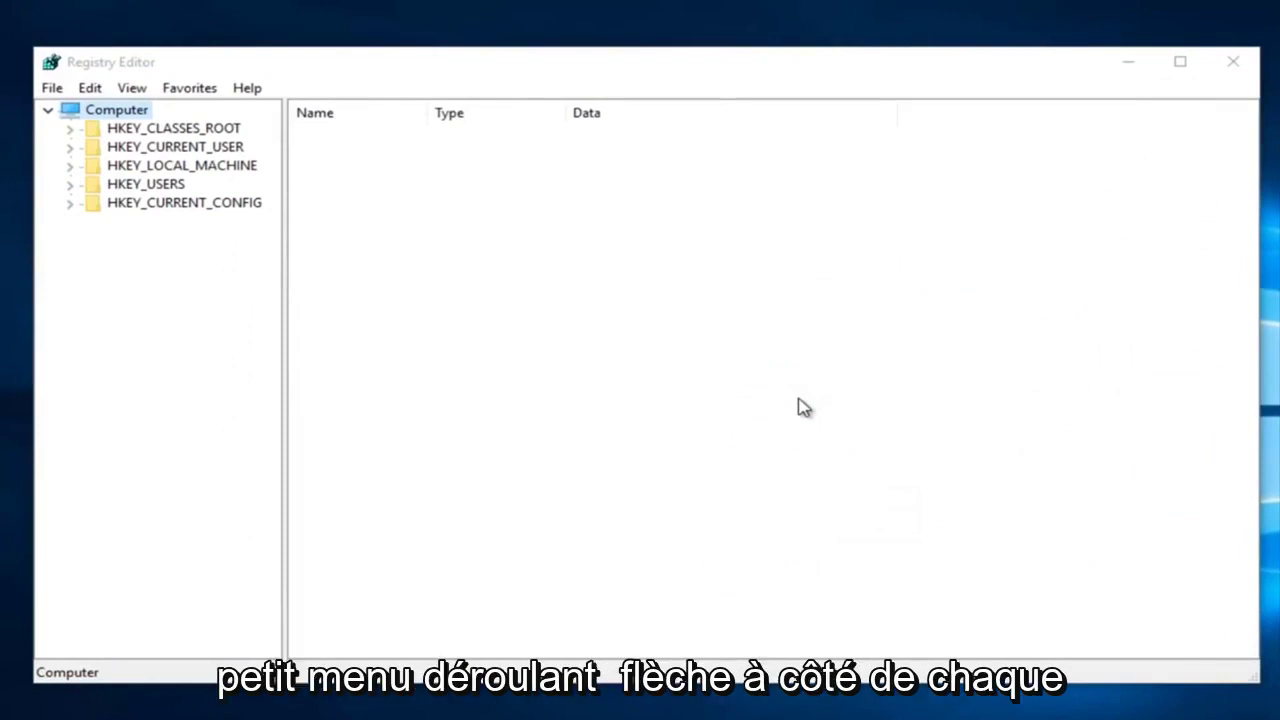
Open the Ndu key under HKEY_LOCAL_MACHINE\SYSTEM\ControlSet001\Services, widening the key tree for readability.
{"action": "left_click", "coordinate": [70, 166]}
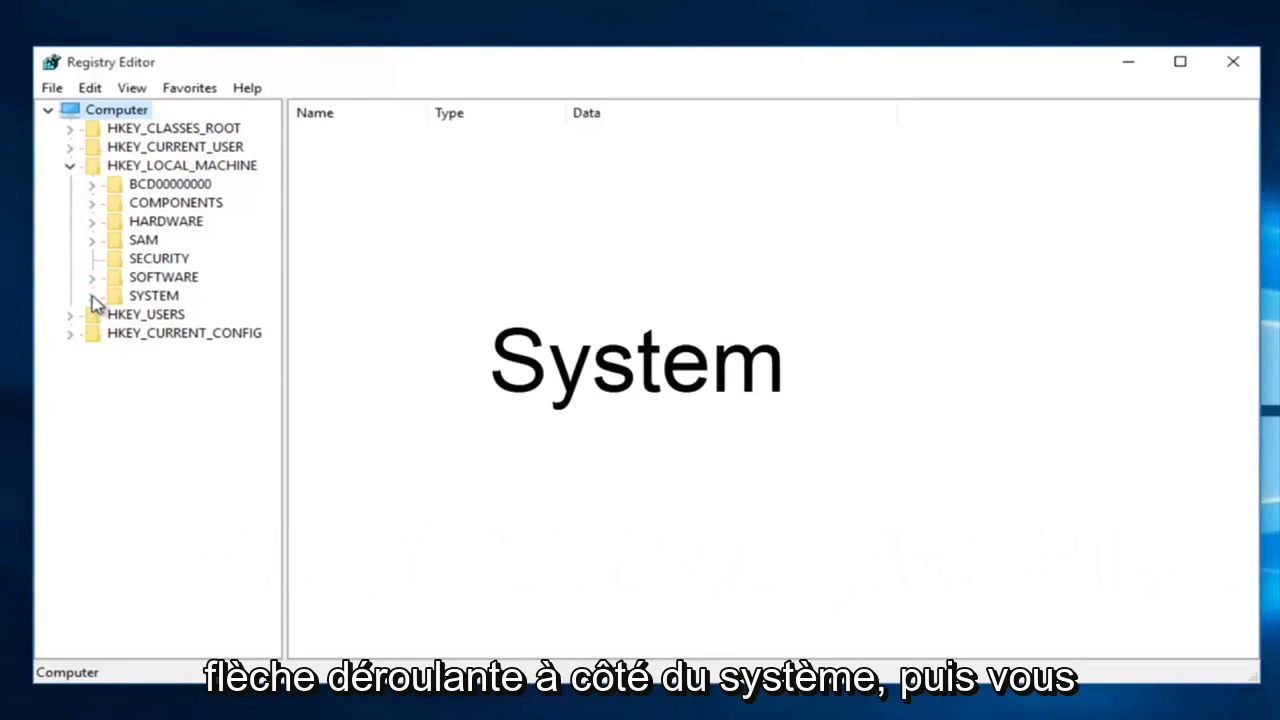
{"action": "left_click", "coordinate": [91, 297]}
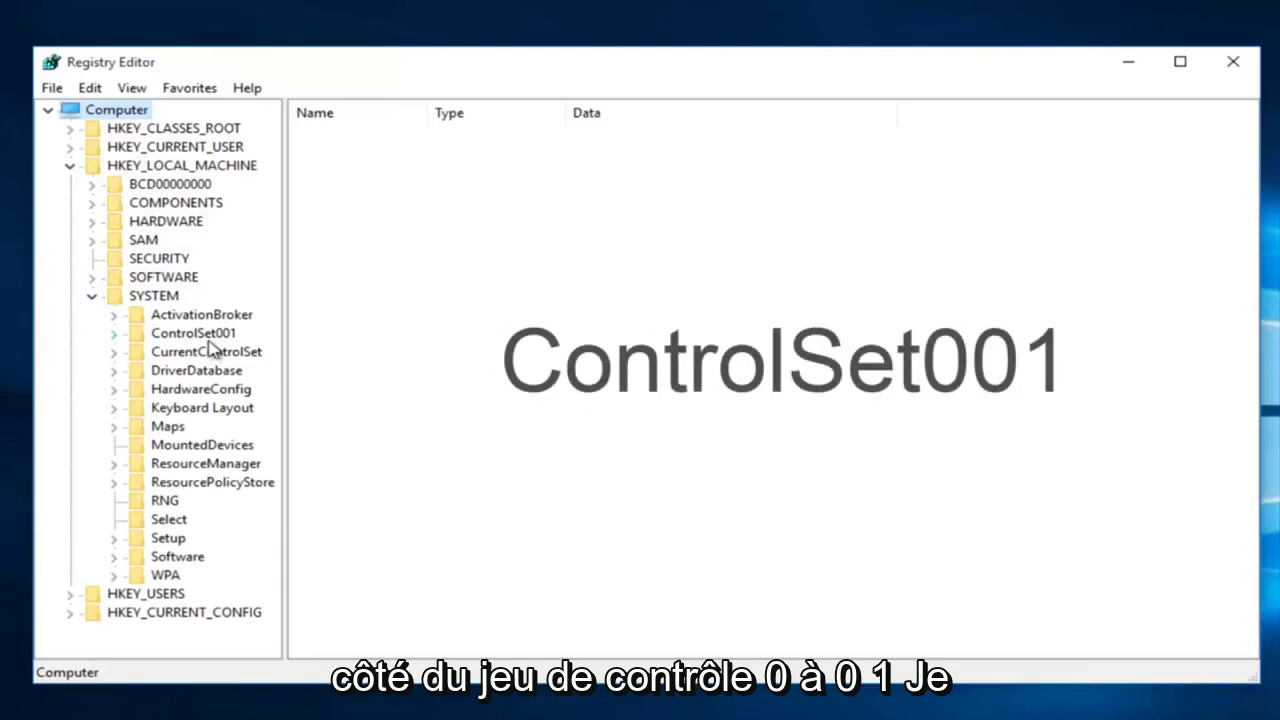
{"action": "left_click", "coordinate": [116, 340]}
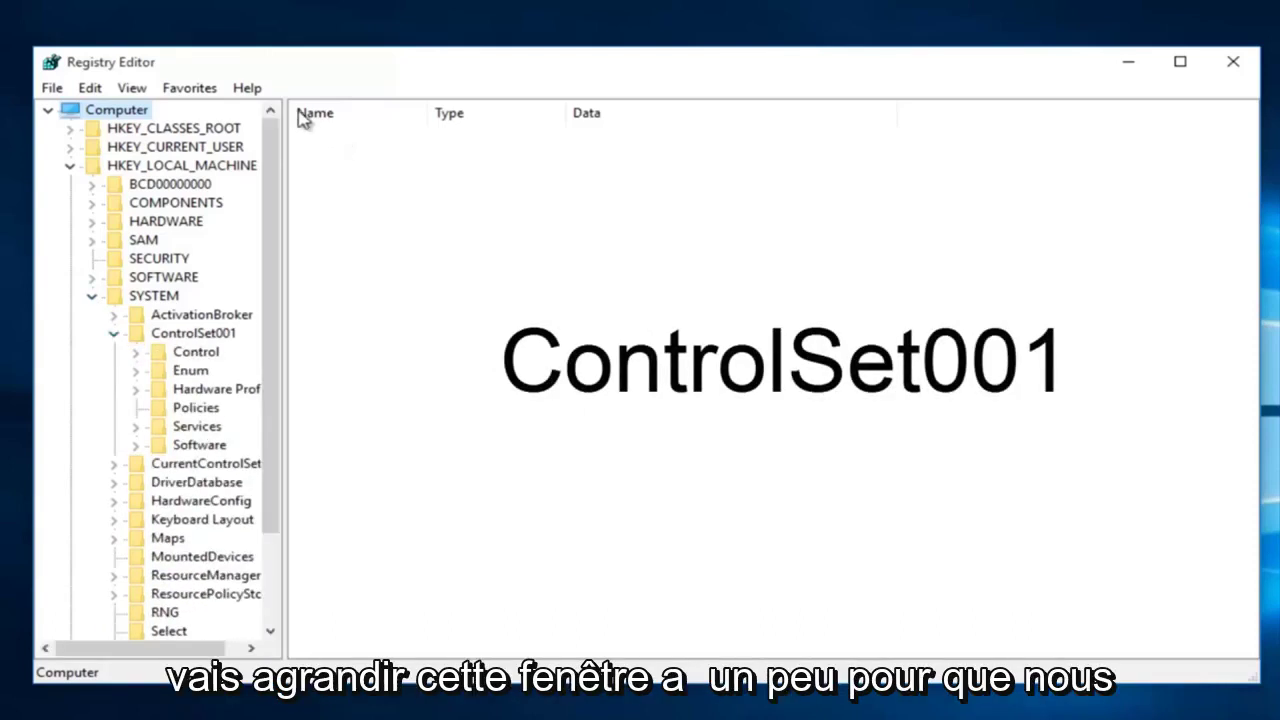
{"action": "left_click_drag", "start_coordinate": [287, 110], "coordinate": [458, 118]}
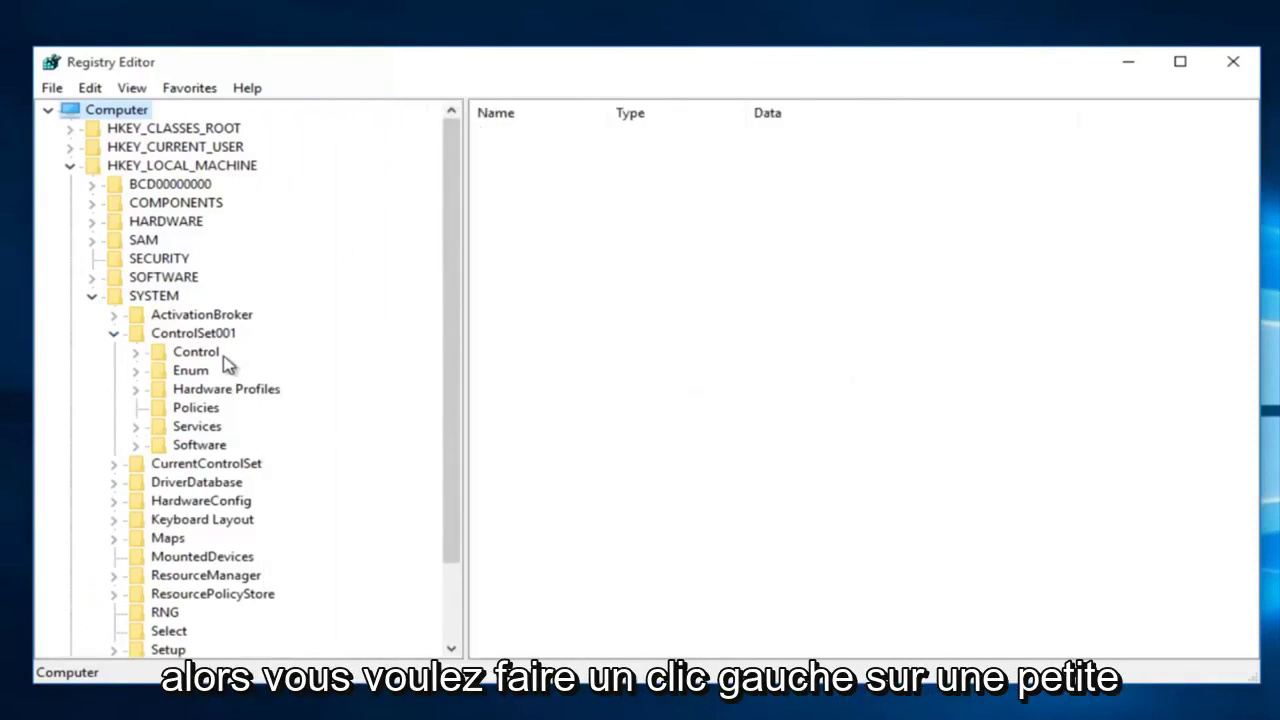
{"action": "left_click", "coordinate": [137, 432]}
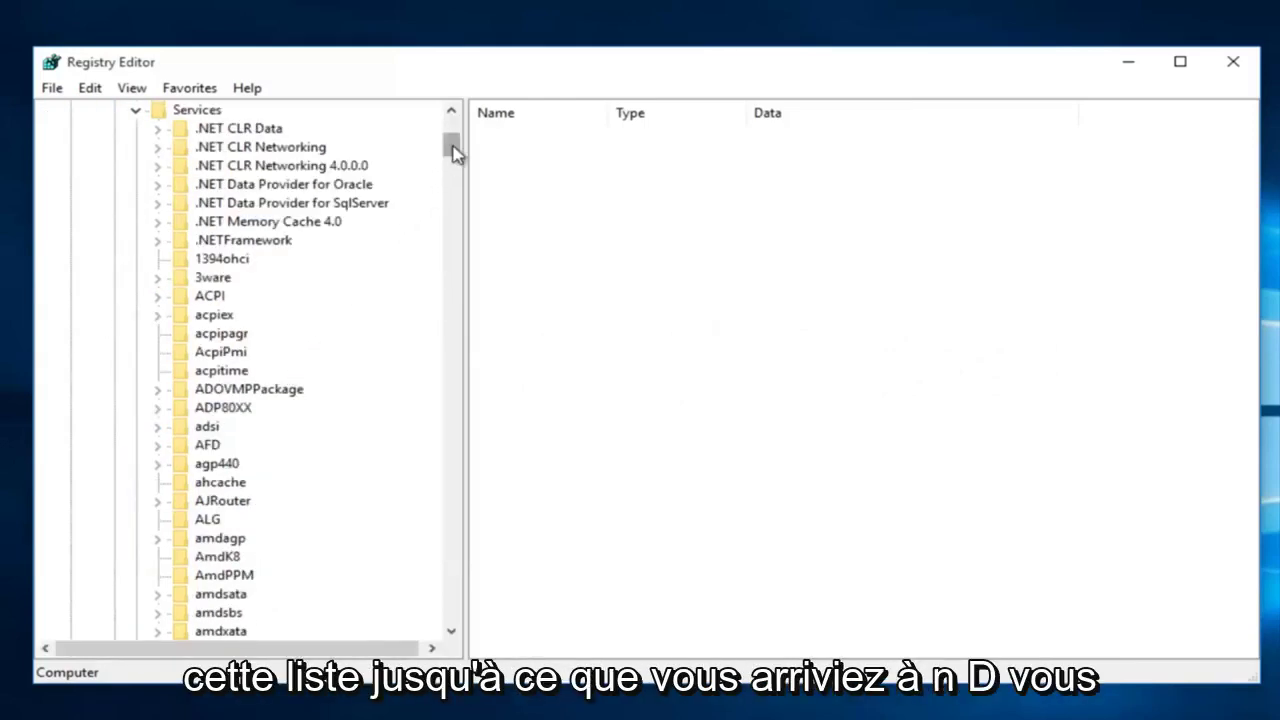
{"action": "left_click_drag", "start_coordinate": [451, 145], "coordinate": [340, 404]}
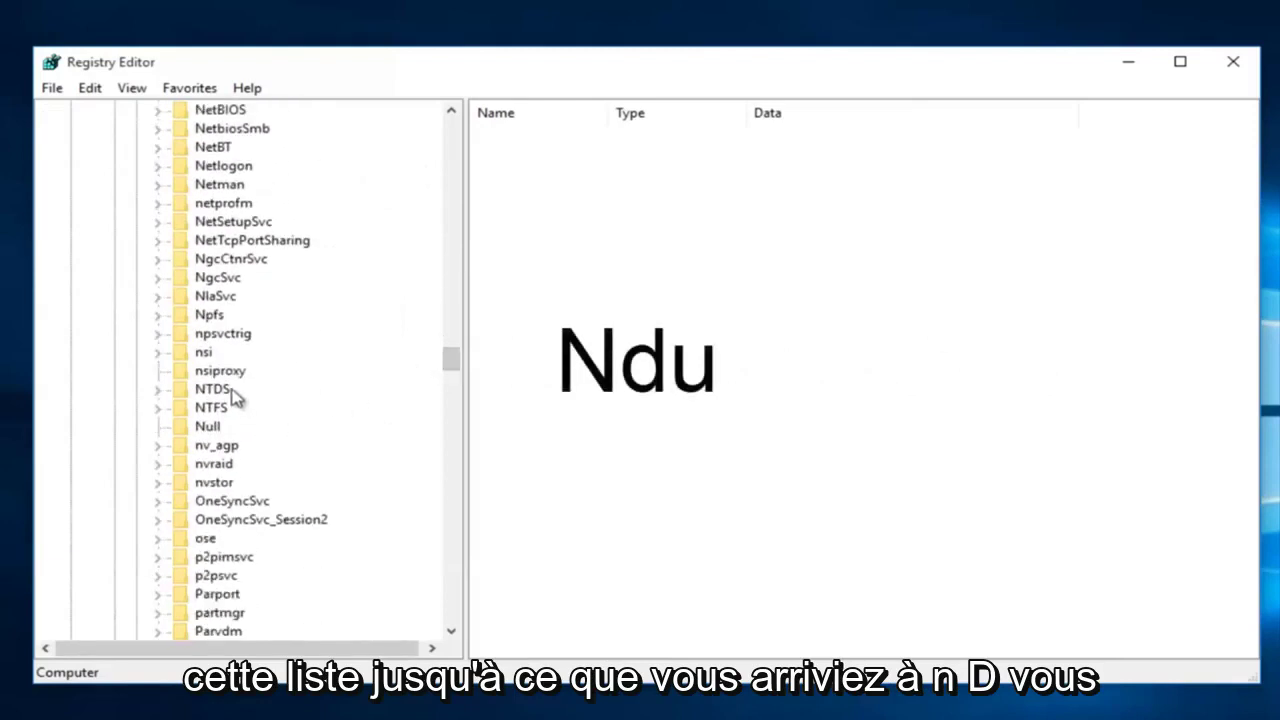
{"action": "scroll", "coordinate": [228, 320], "scroll_direction": "up", "scroll_amount": 3}
{"action": "scroll", "coordinate": [226, 310], "scroll_direction": "up", "scroll_amount": 3}
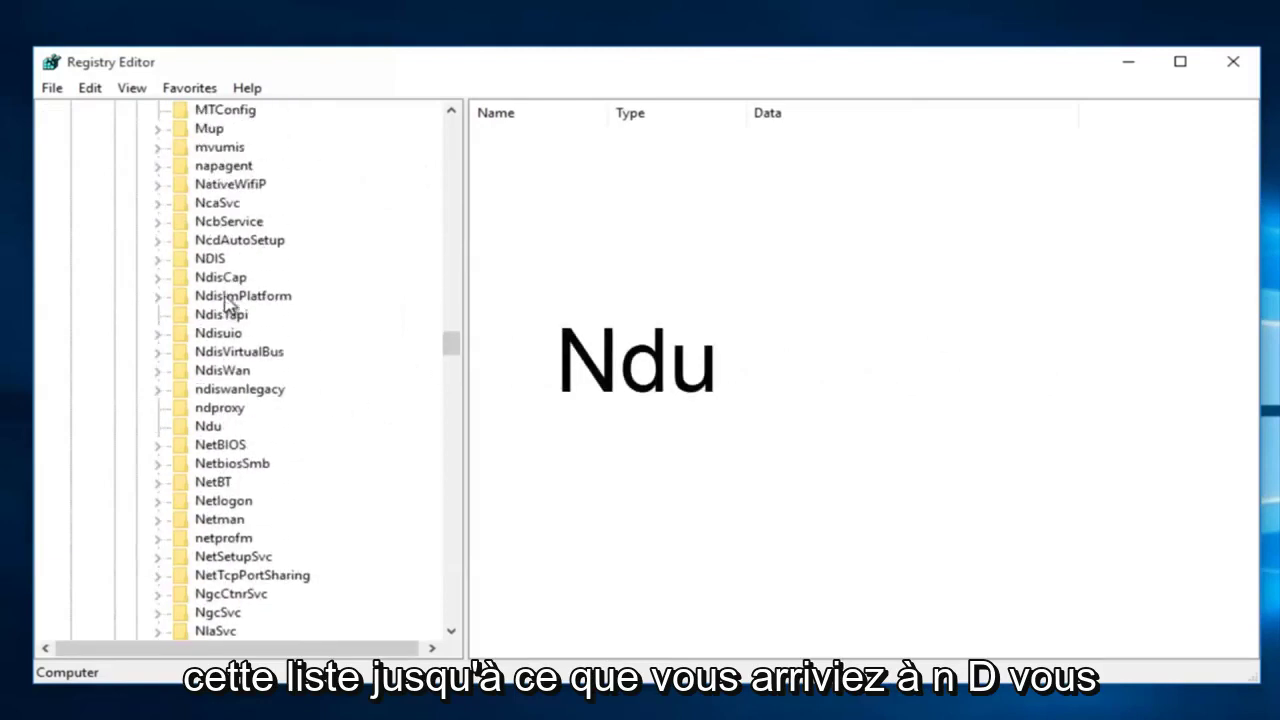
{"action": "left_click", "coordinate": [208, 426]}
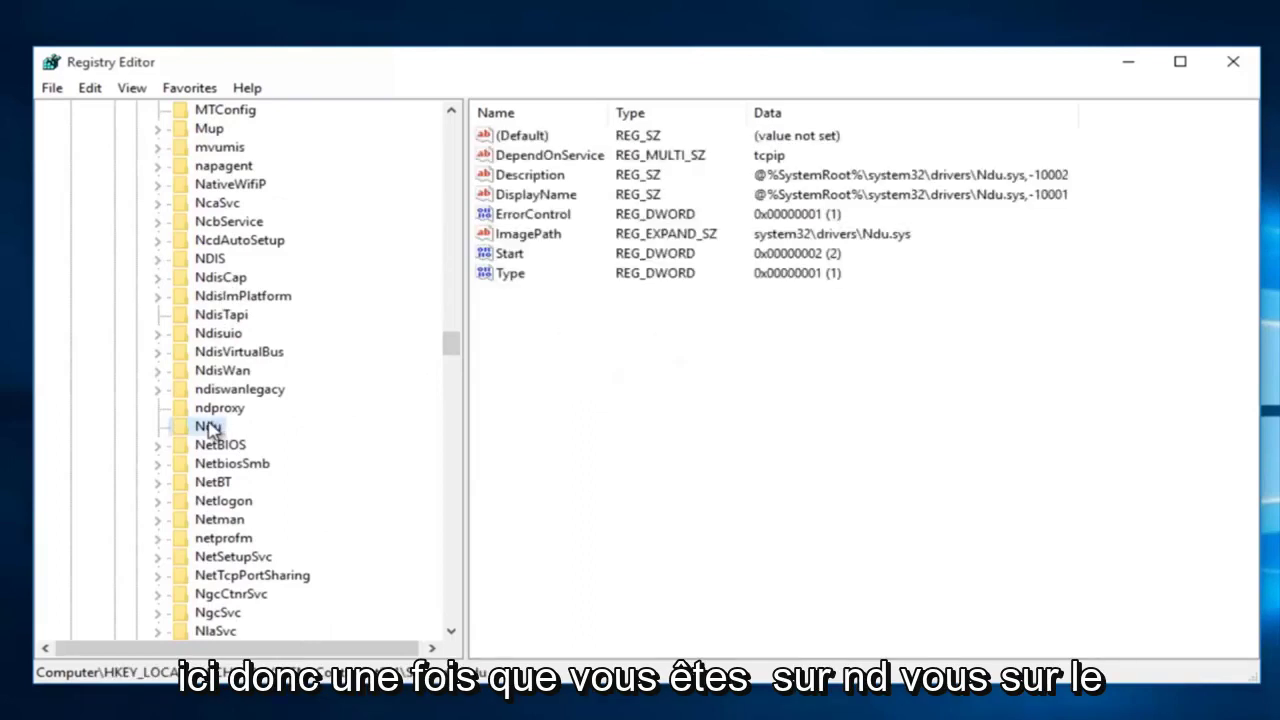
Set the value data of the Ndu key's Start entry to 4 and confirm it.
{"action": "left_click", "coordinate": [510, 256]}
{"action": "right_click", "coordinate": [510, 257]}
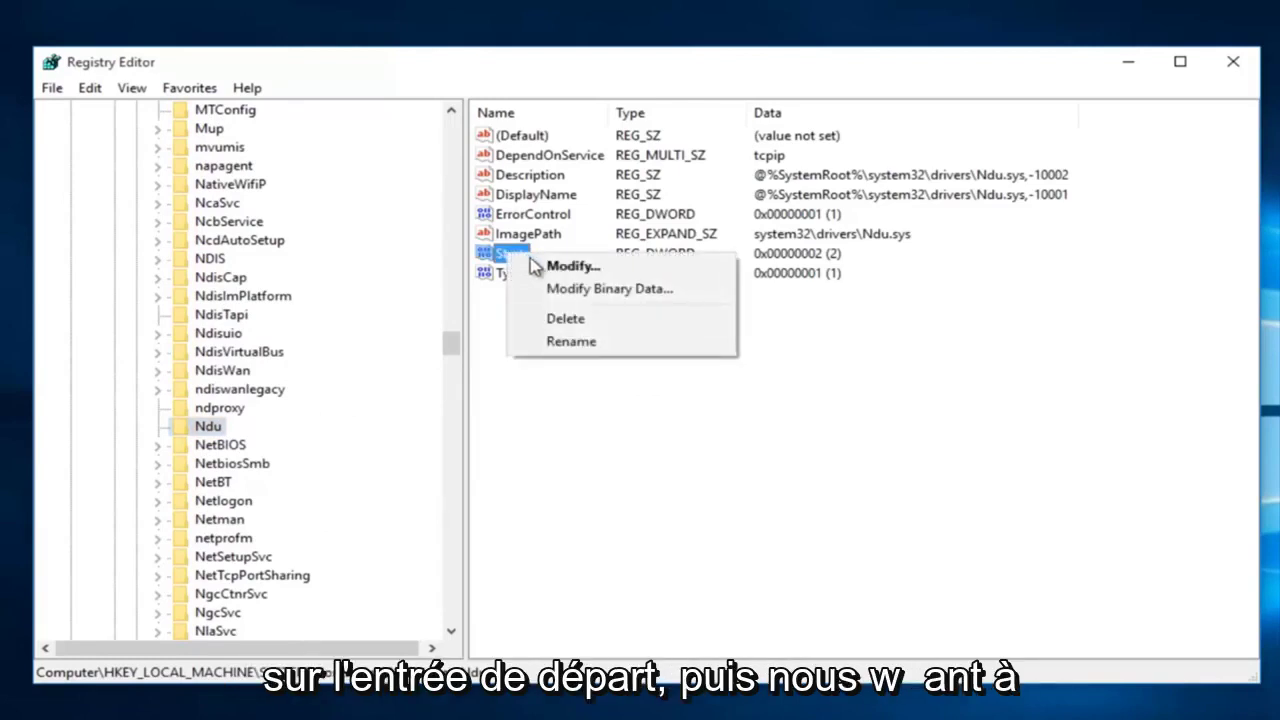
{"action": "left_click", "coordinate": [566, 268]}
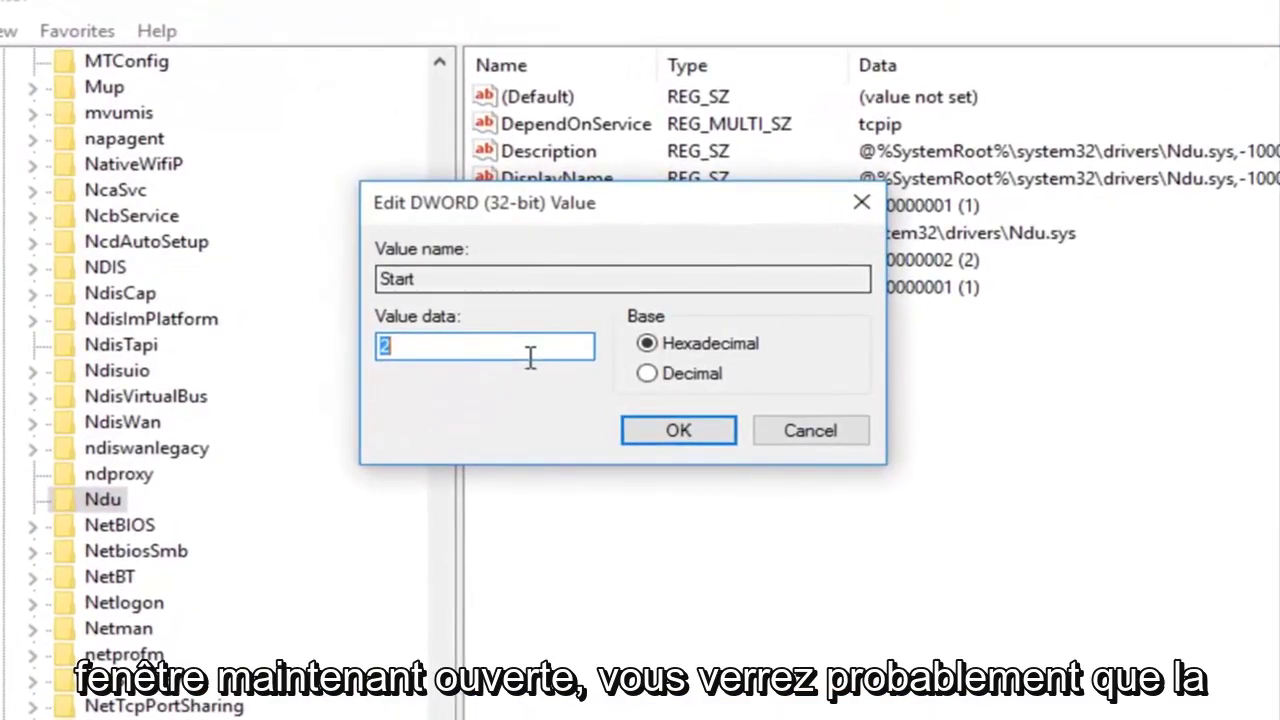
{"action": "left_click", "coordinate": [425, 348]}
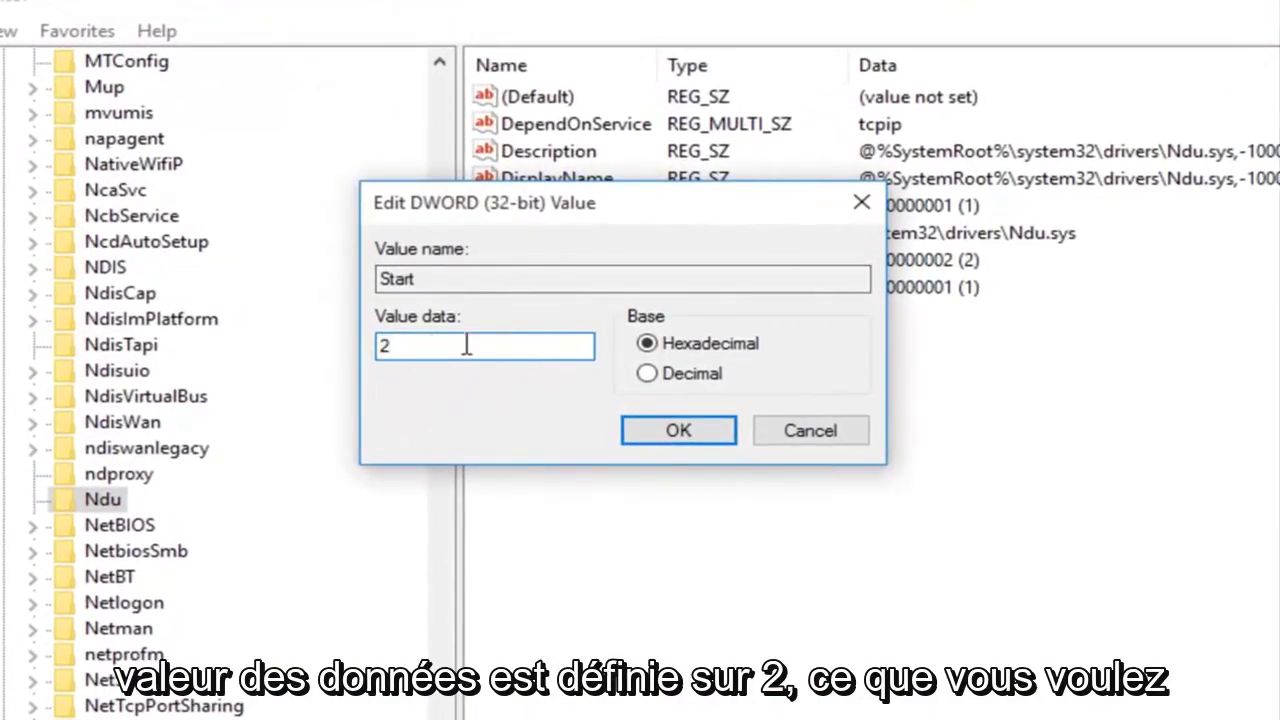
{"action": "double_click", "coordinate": [383, 346]}
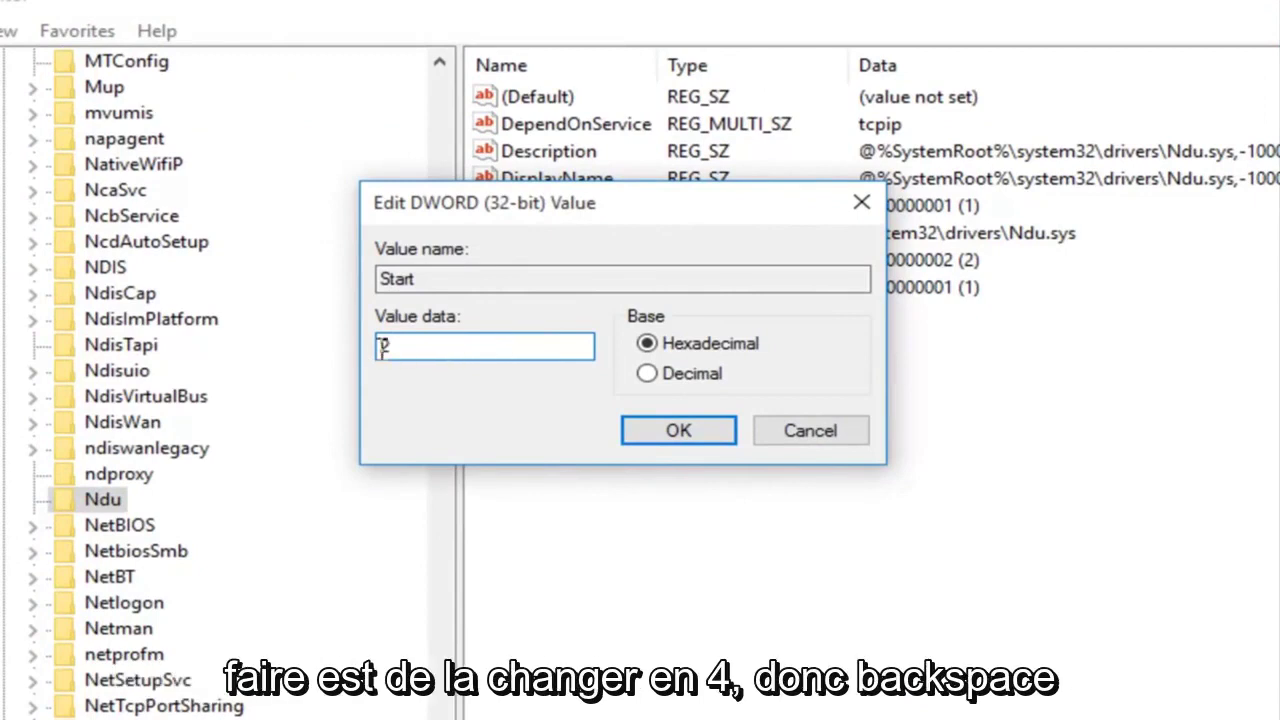
{"action": "type", "text": "4"}
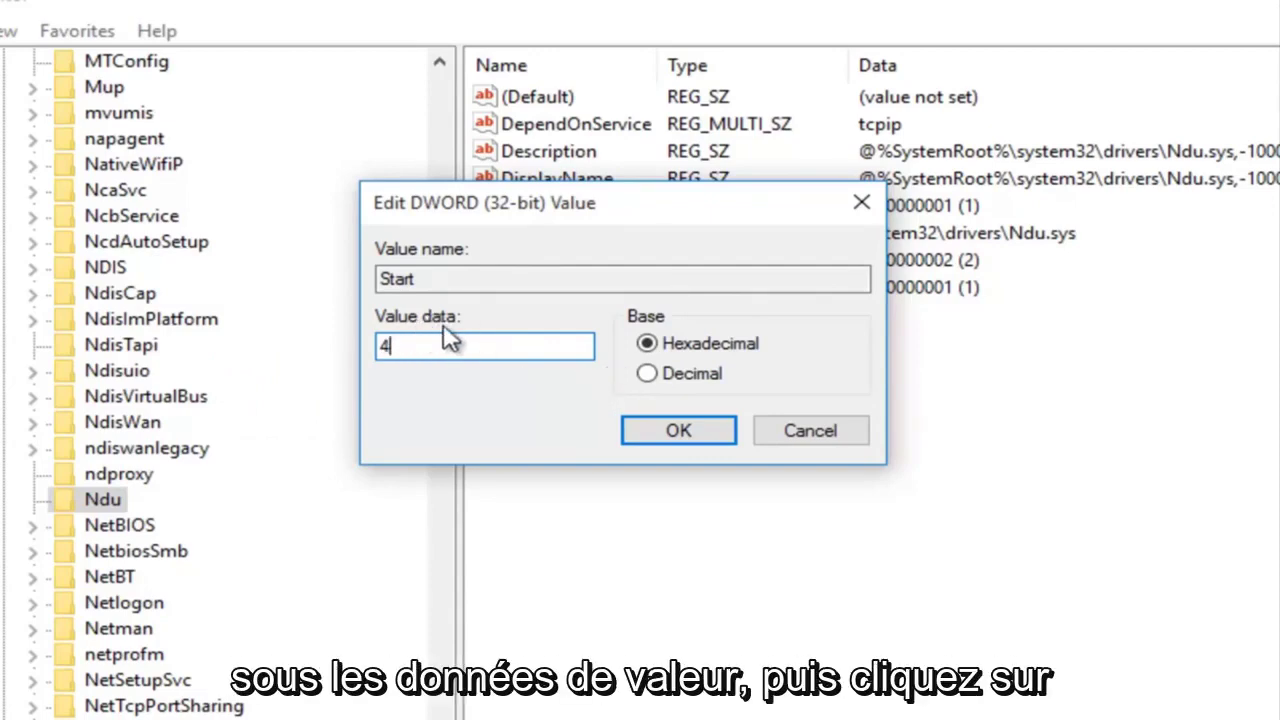
{"action": "left_click", "coordinate": [678, 434]}
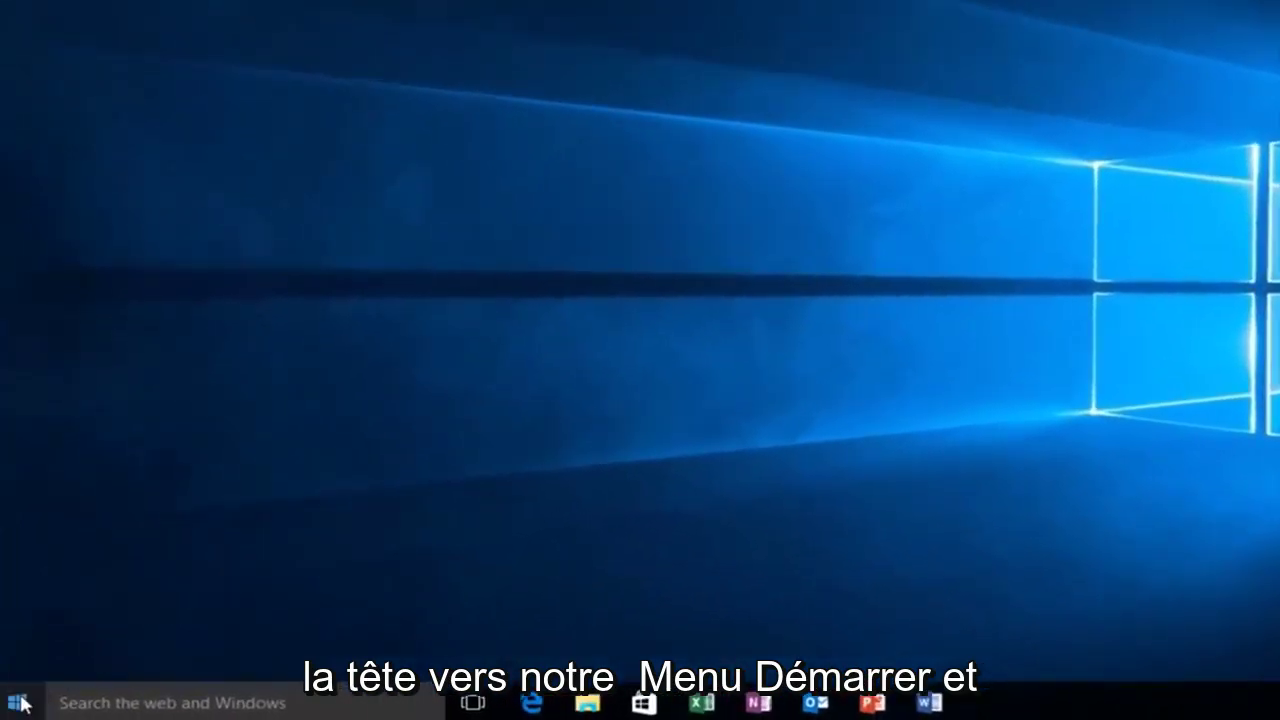
Open the Services console by running services.msc.
{"action": "right_click", "coordinate": [20, 703]}
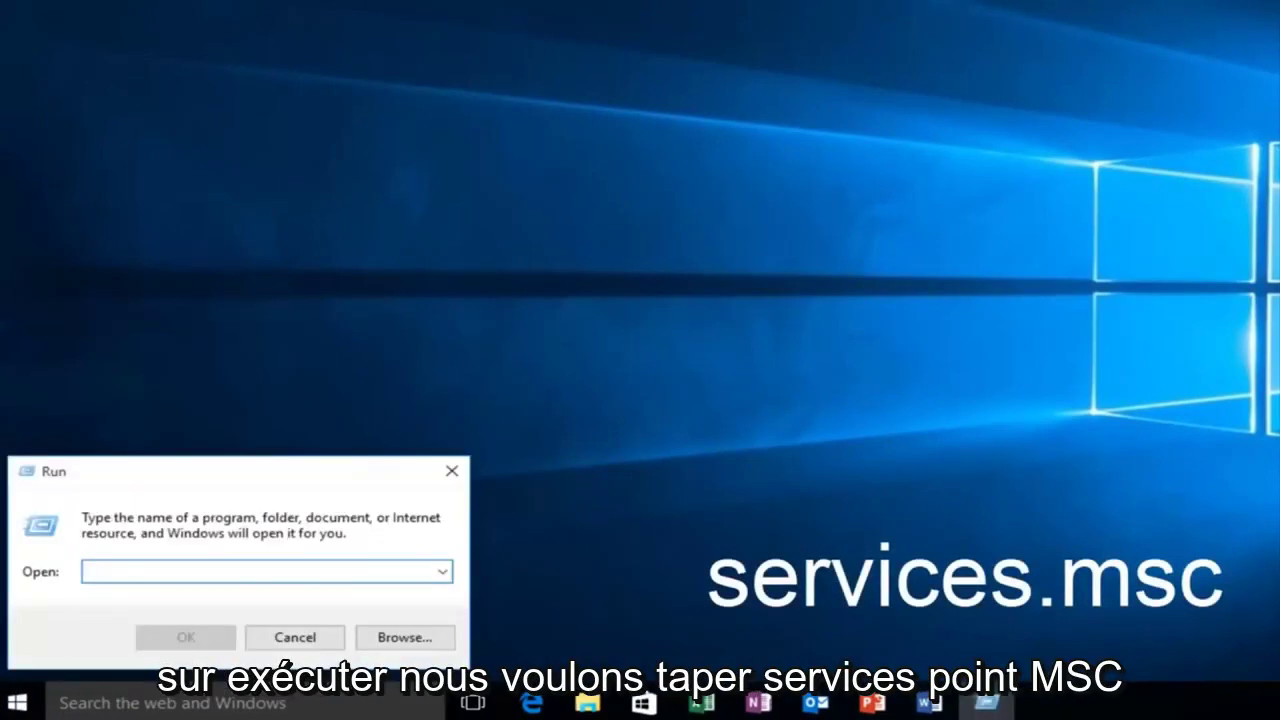
{"action": "type", "text": "servcices.msc"}
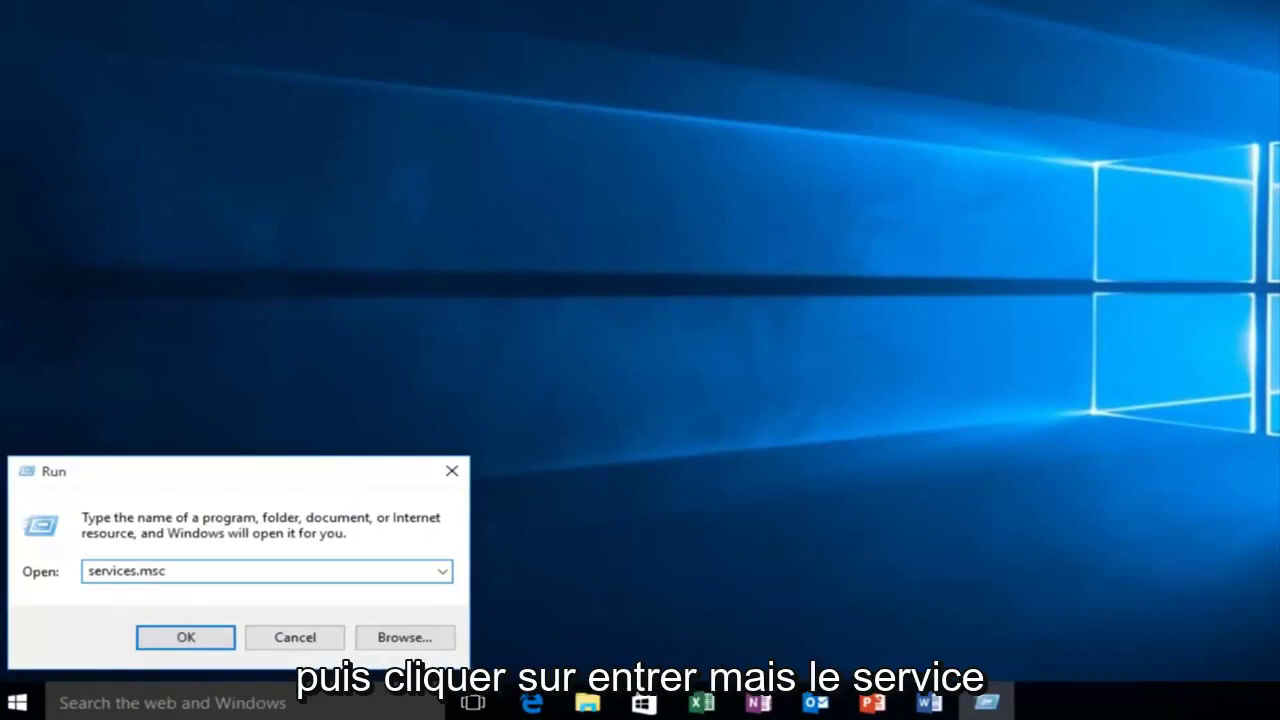
{"action": "key", "text": "Return"}
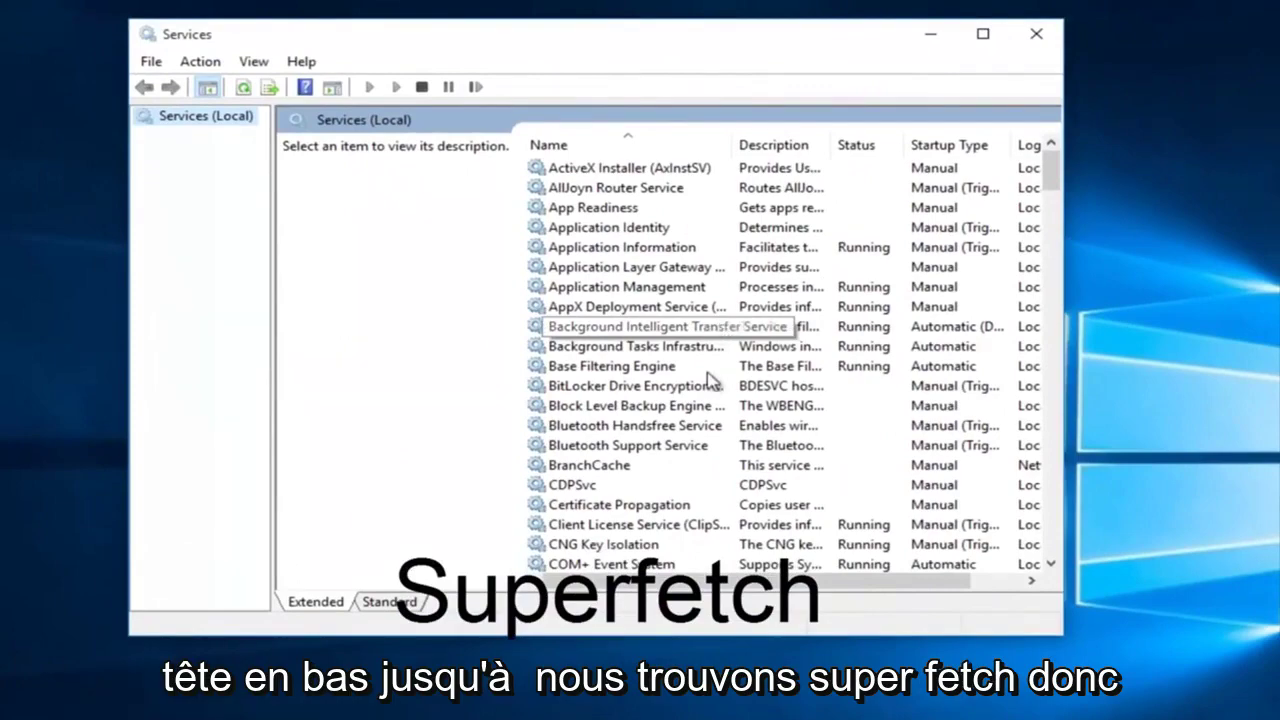
Find the Superfetch service in the services list and stop it.
{"action": "left_click_drag", "start_coordinate": [1051, 160], "coordinate": [1051, 417]}
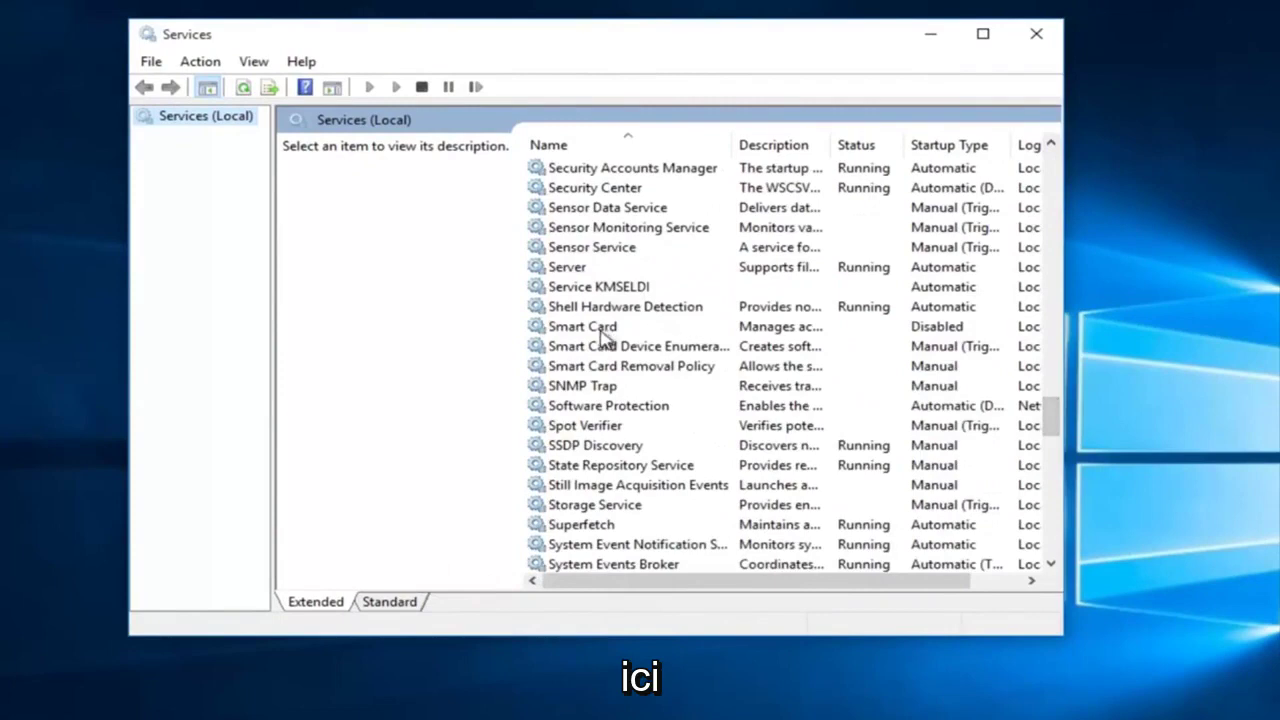
{"action": "scroll", "coordinate": [605, 330], "scroll_direction": "up", "scroll_amount": 3}
{"action": "scroll", "coordinate": [605, 330], "scroll_direction": "down", "scroll_amount": 3}
{"action": "scroll", "coordinate": [605, 330], "scroll_direction": "down", "scroll_amount": 1}
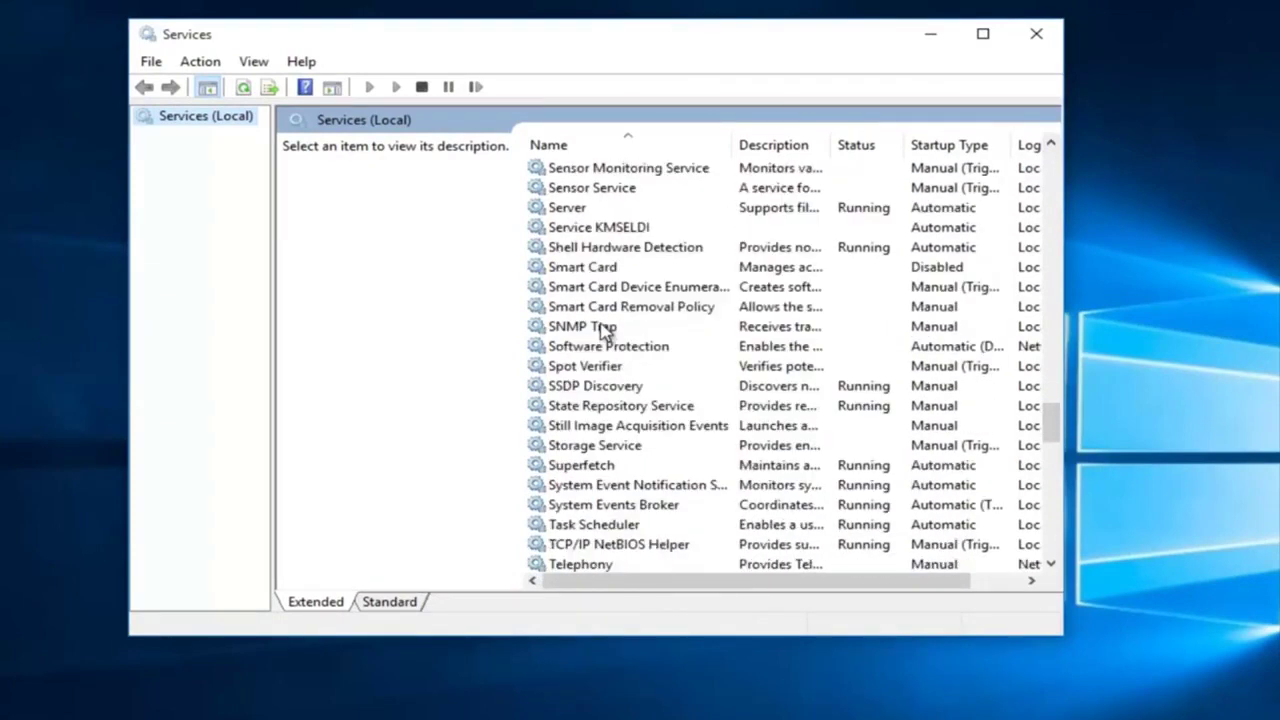
{"action": "left_click", "coordinate": [585, 465]}
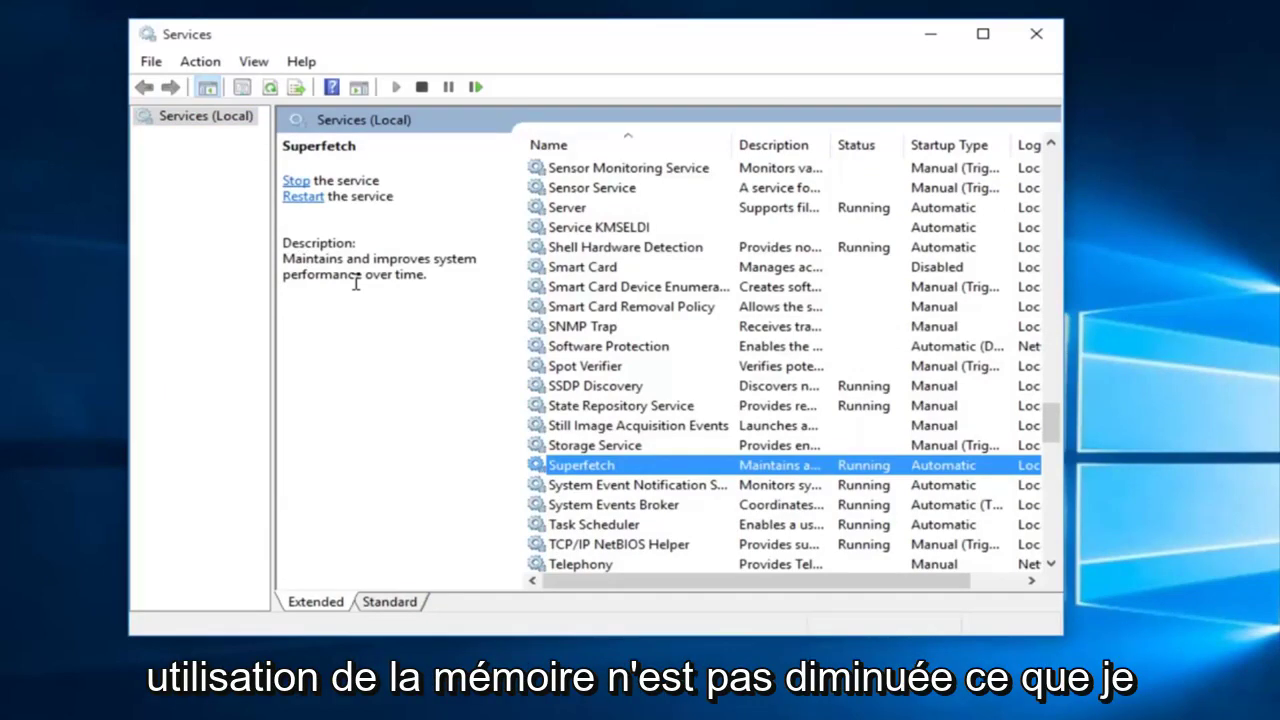
{"action": "right_click", "coordinate": [583, 471]}
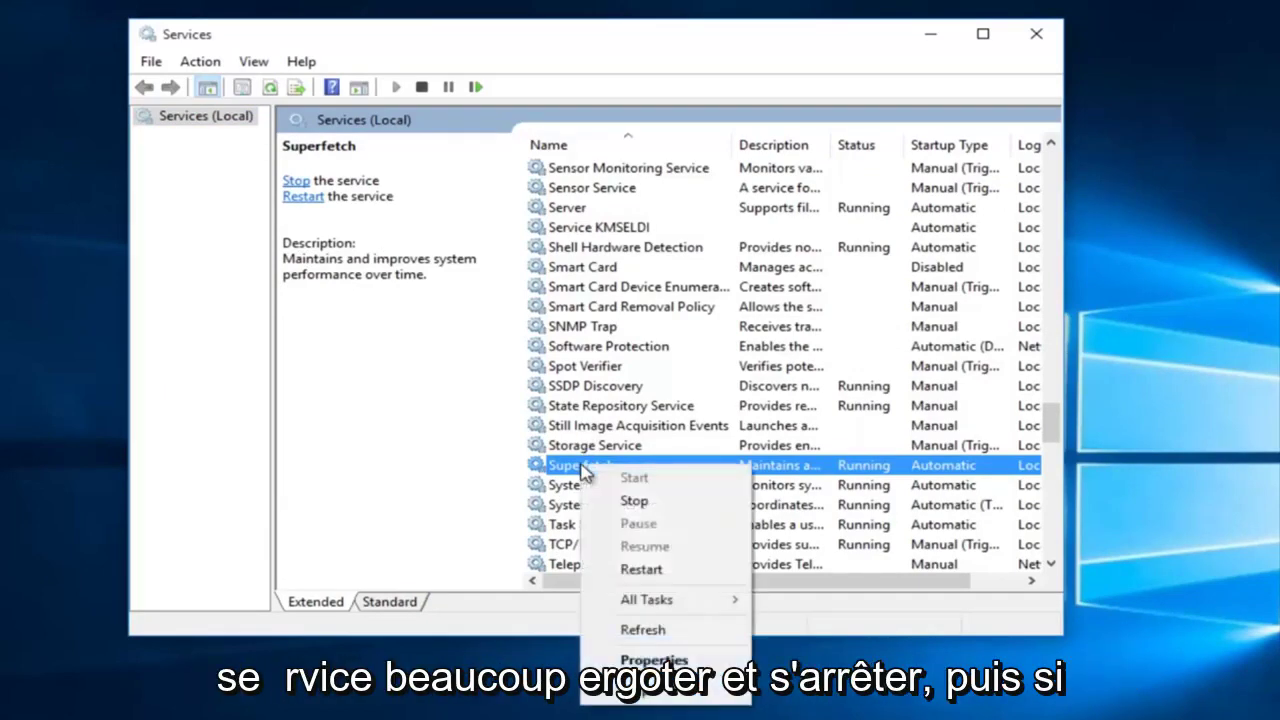
{"action": "left_click", "coordinate": [637, 502]}
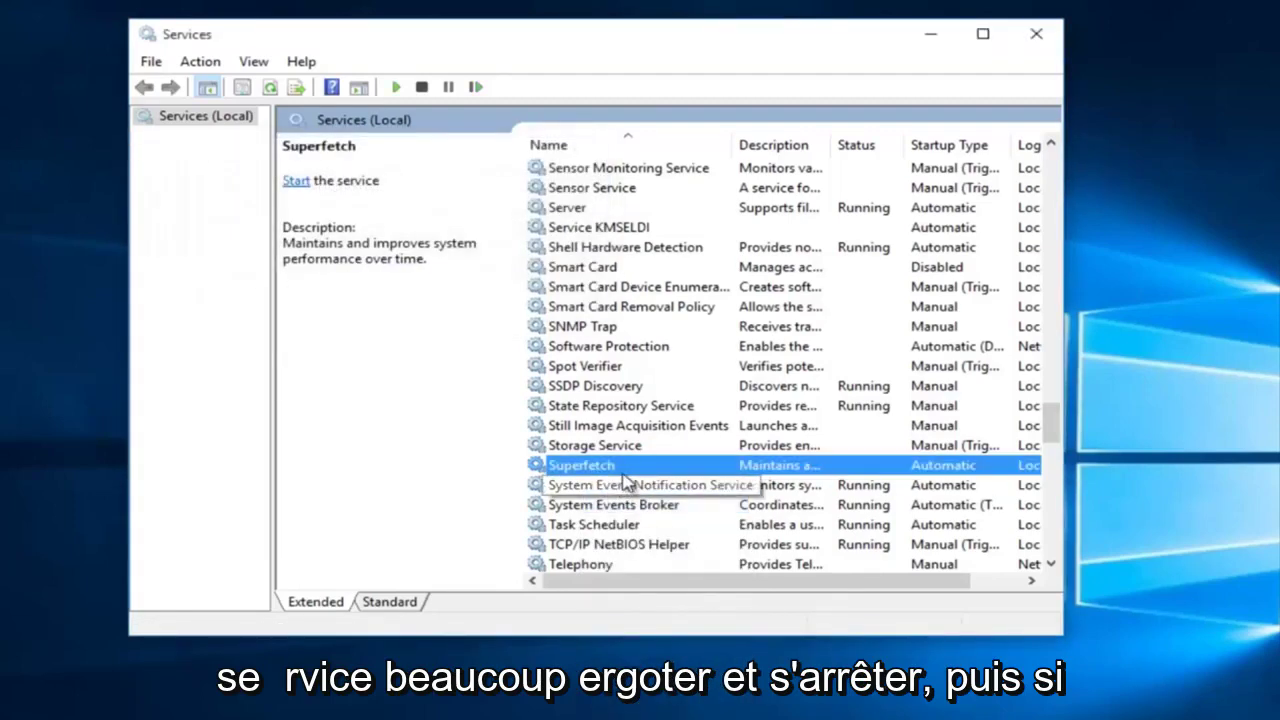
Set the Superfetch service's startup type to Disabled, apply the change, and close the Services window.
{"action": "double_click", "coordinate": [578, 466]}
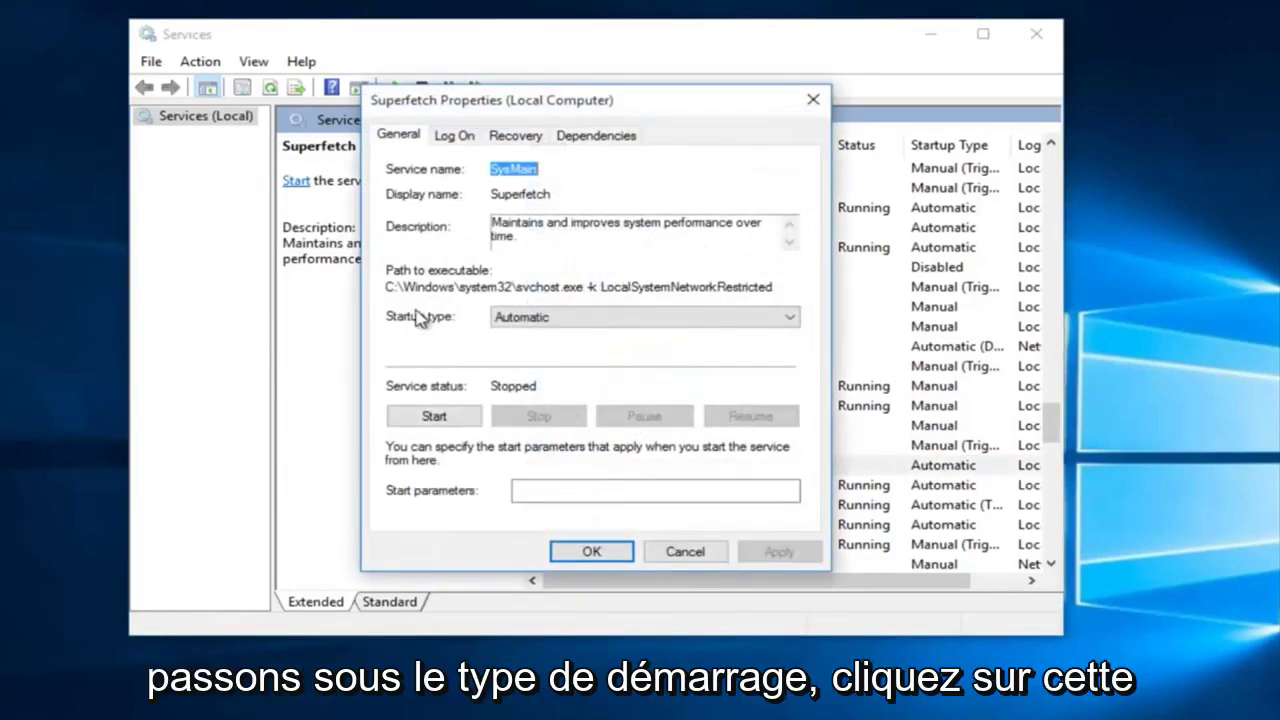
{"action": "left_click", "coordinate": [793, 320]}
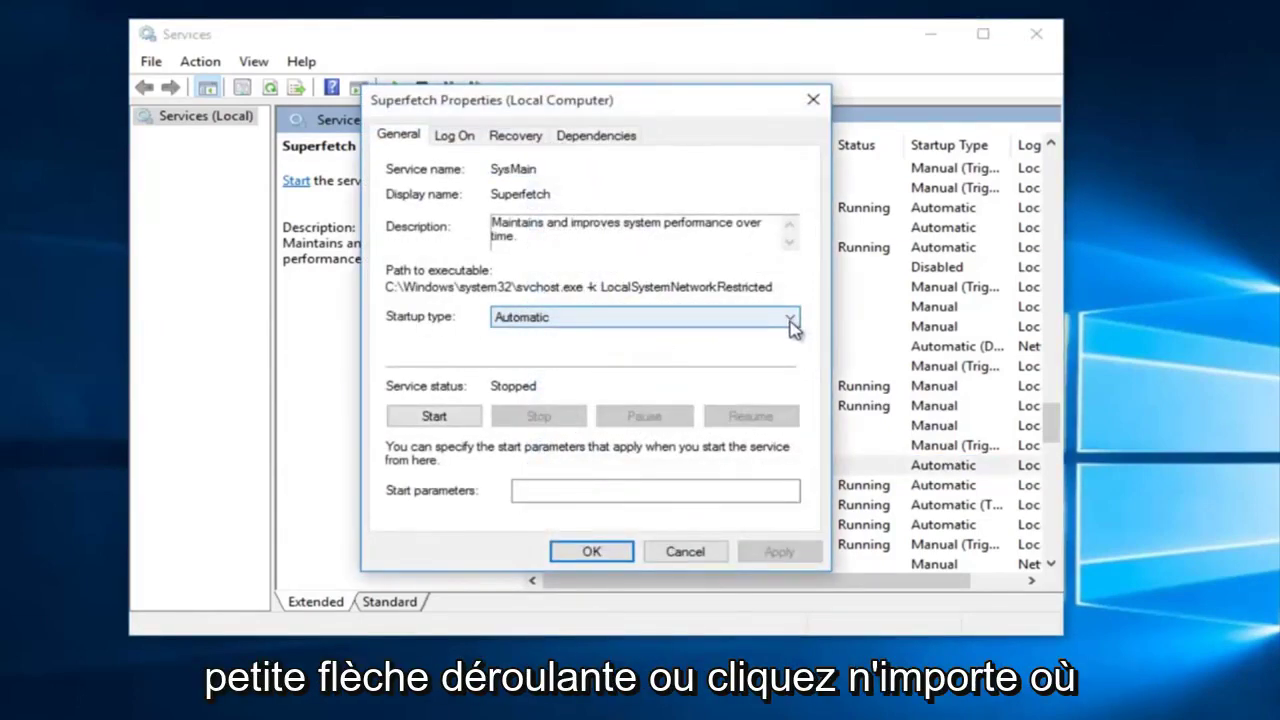
{"action": "left_click", "coordinate": [560, 325]}
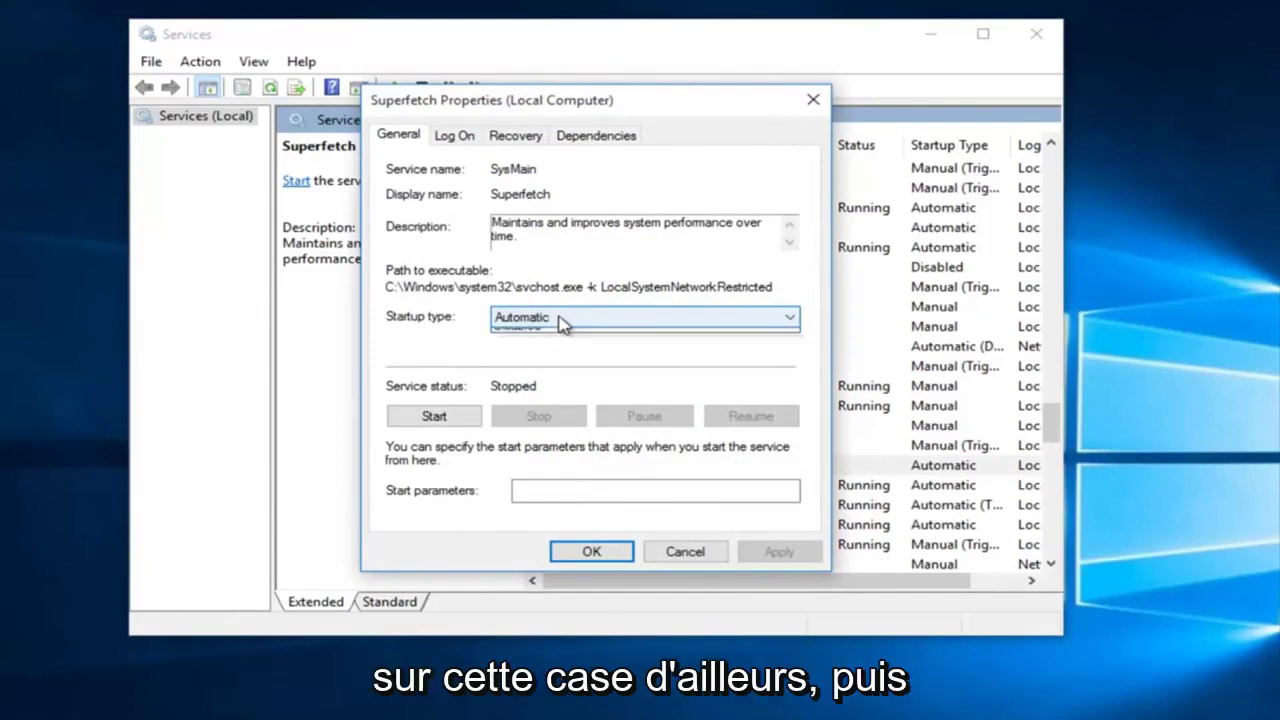
{"action": "left_click", "coordinate": [516, 379]}
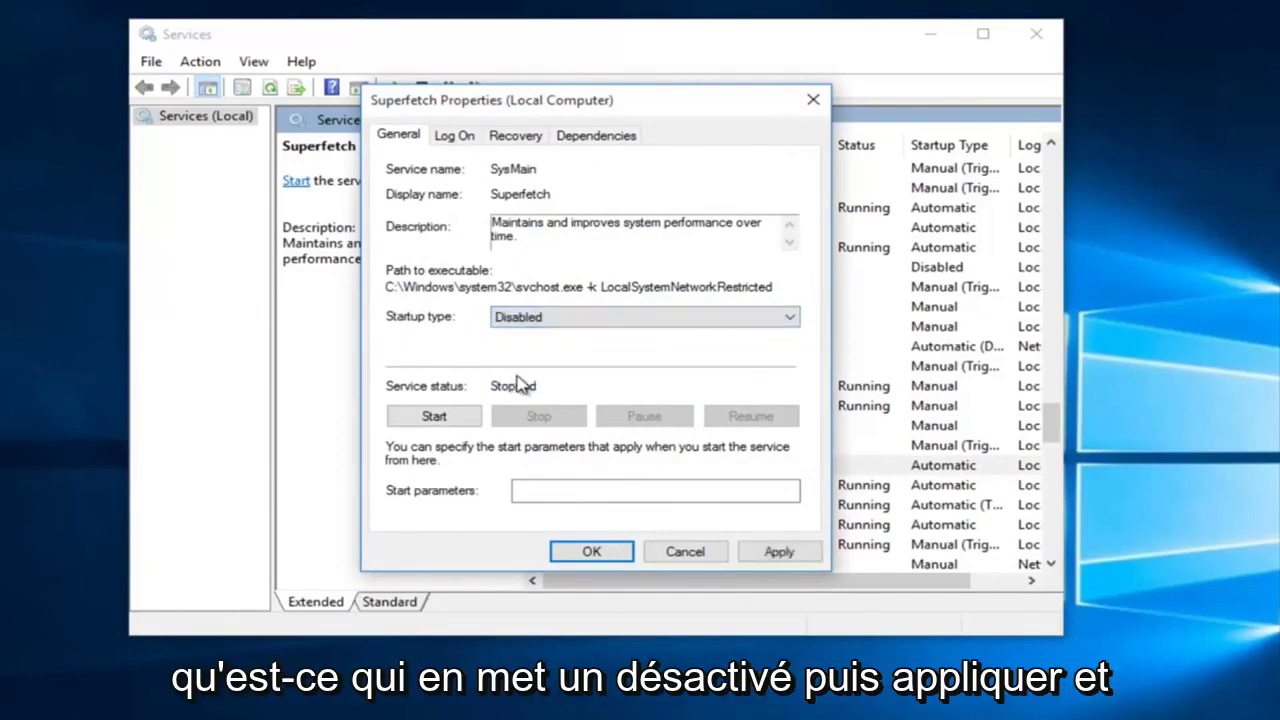
{"action": "left_click", "coordinate": [776, 553]}
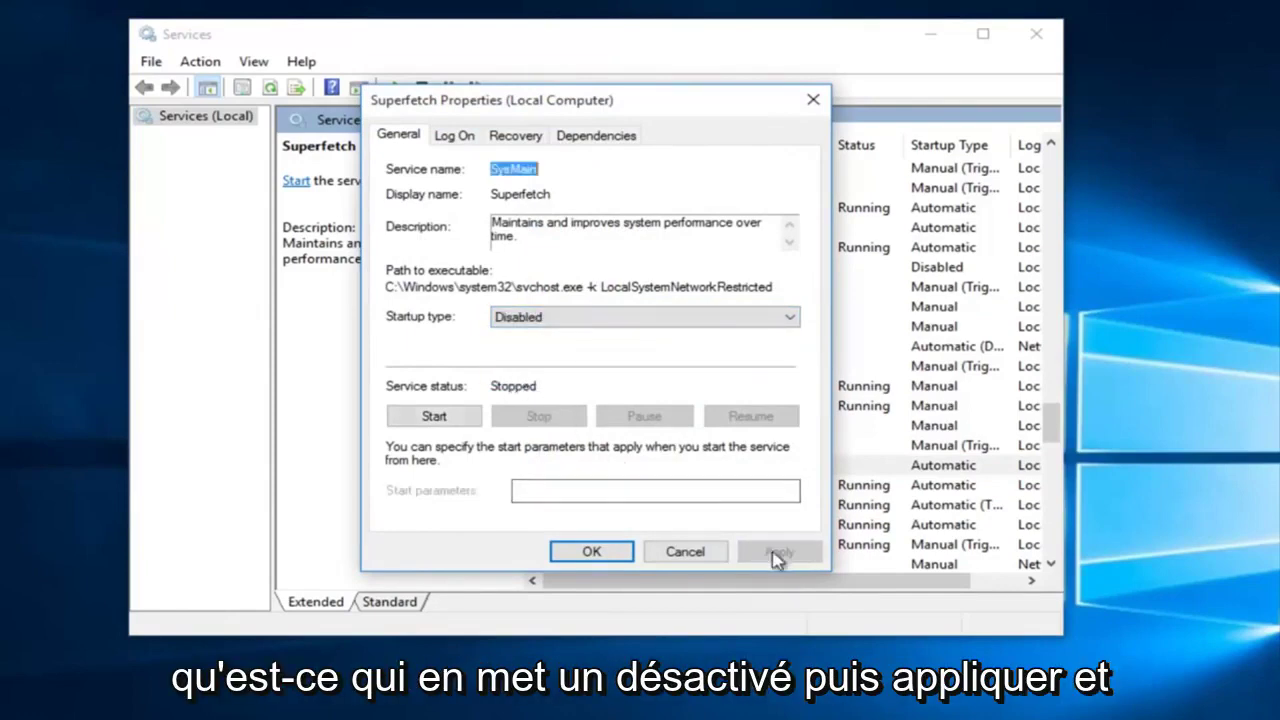
{"action": "left_click", "coordinate": [600, 556]}
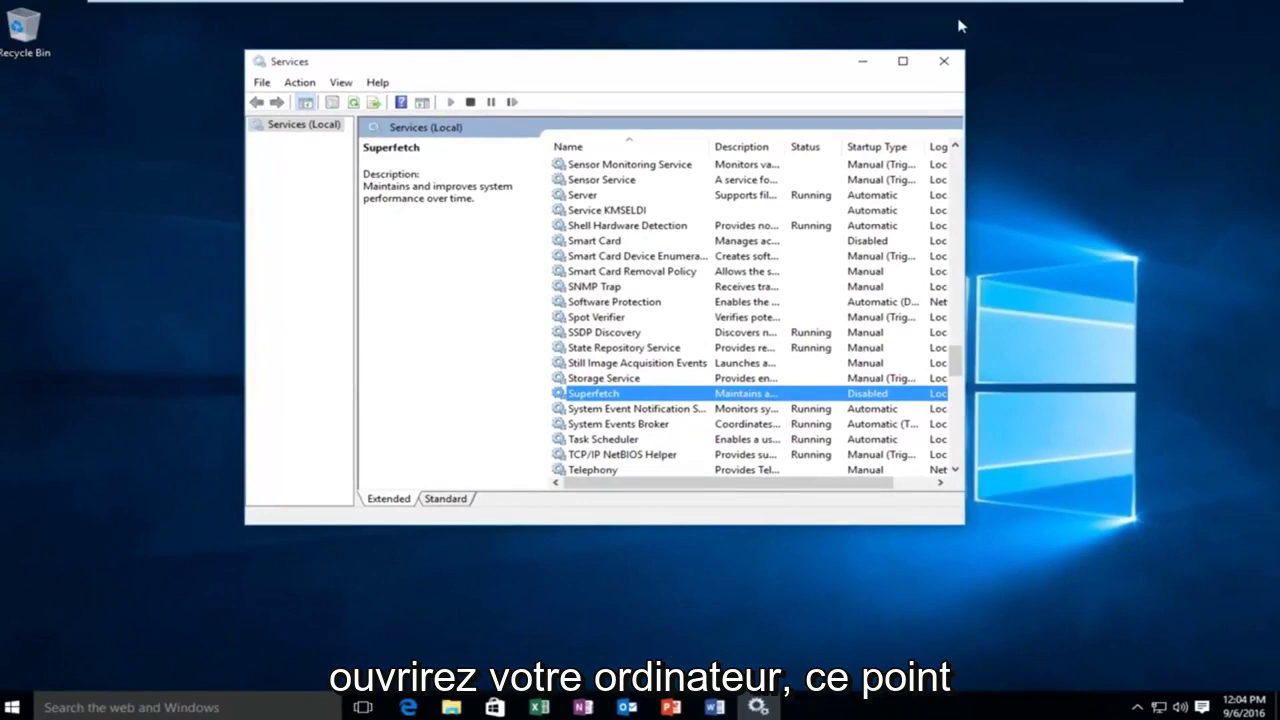
{"action": "left_click", "coordinate": [943, 61]}
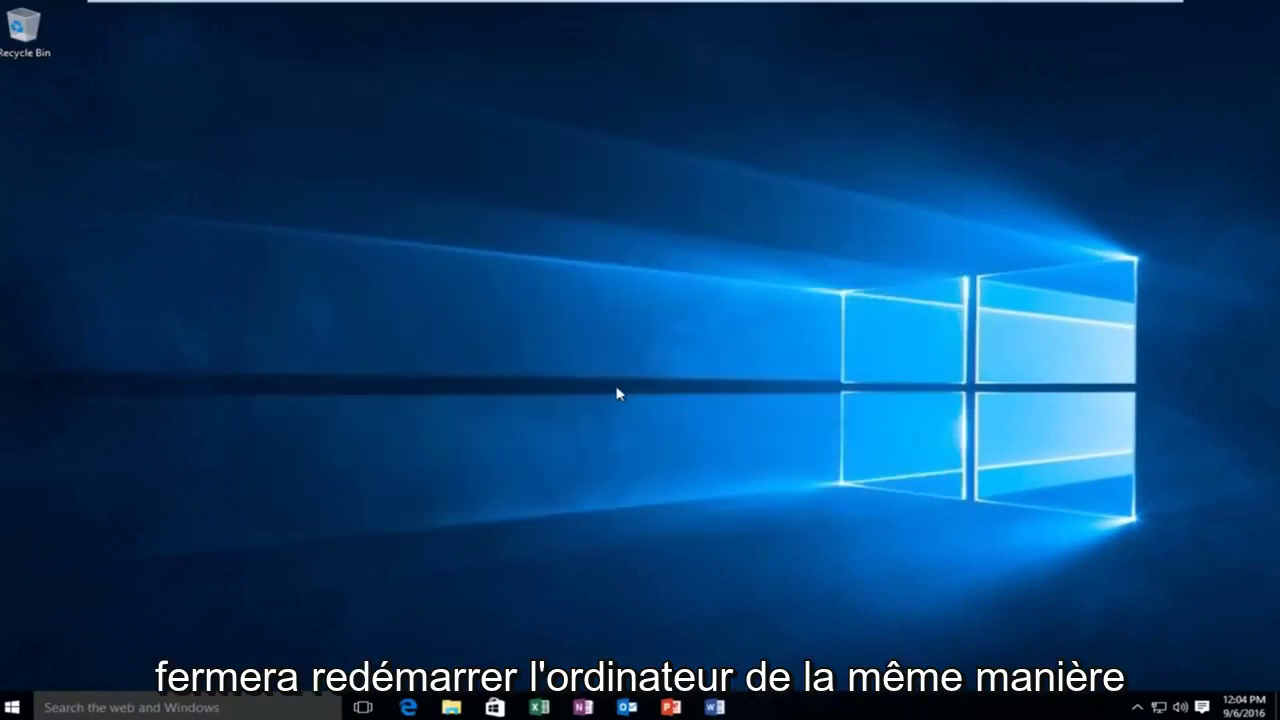